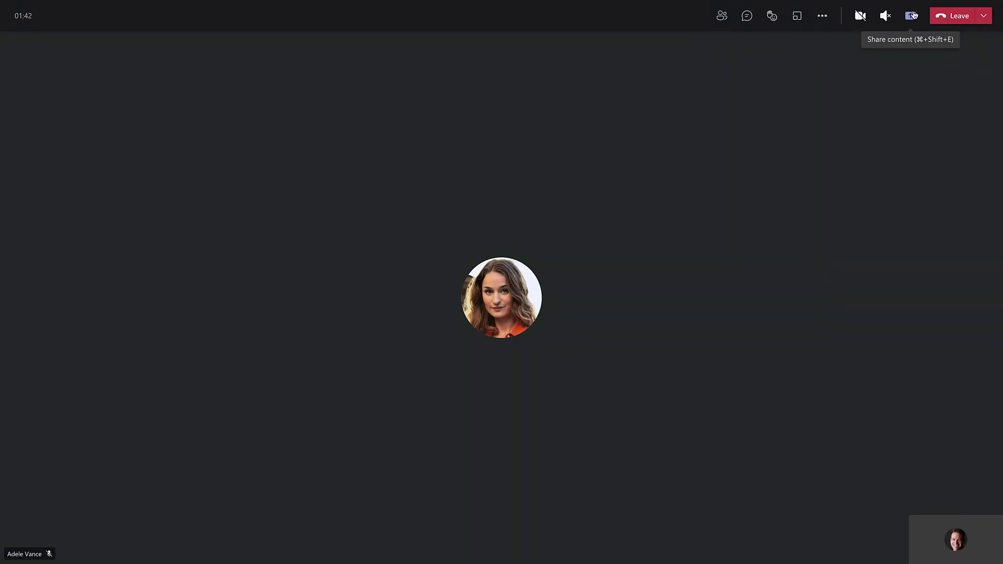
- Open the Share content tray offering Screen #1, Screen #2, a window and Whiteboard
{"action": "left_click", "coordinate": [914, 16]}
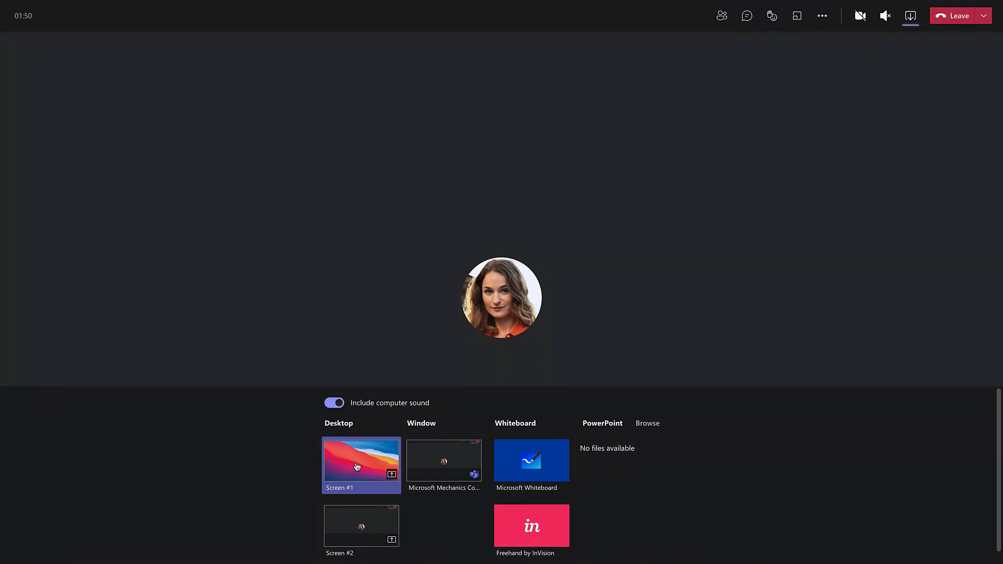
- Present the chosen desktop screen, then bring Safari playing the YouTube video to the front
{"action": "left_click", "coordinate": [355, 523]}
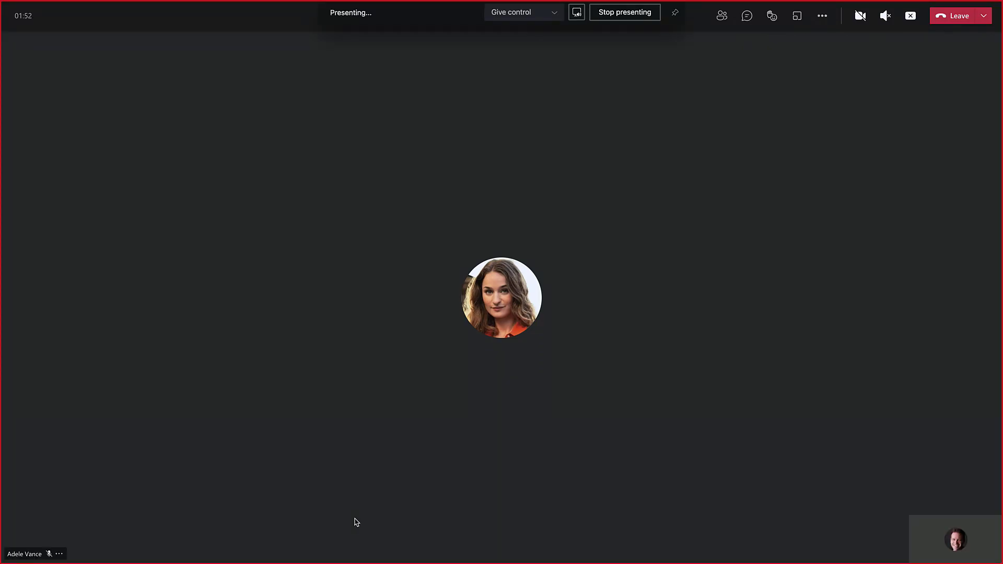
{"action": "key", "text": "super+Tab"}
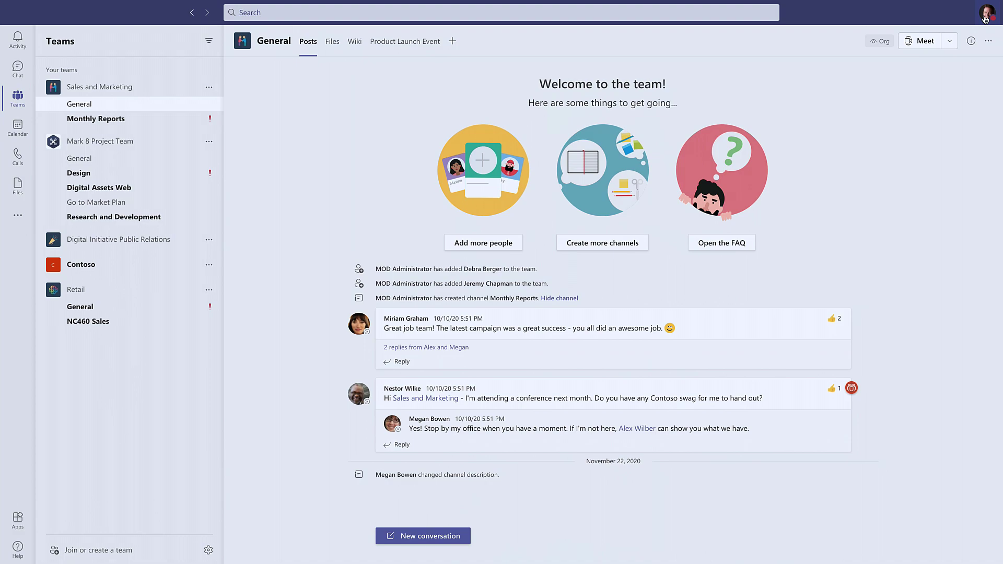
- Show the profile menu's About submenu with Developer preview and Public preview both checked
{"action": "left_click", "coordinate": [986, 20]}
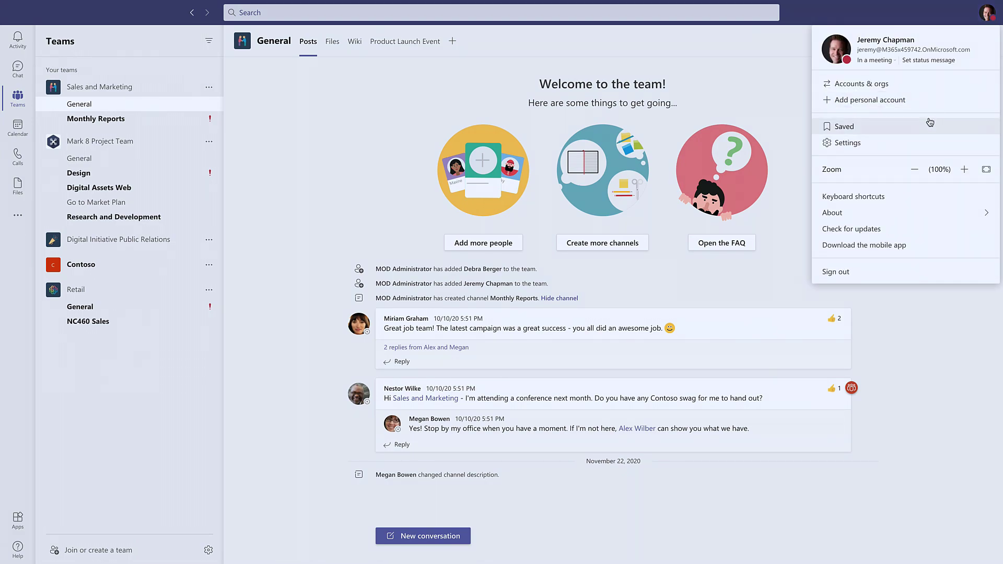
{"action": "mouse_move", "coordinate": [832, 214]}
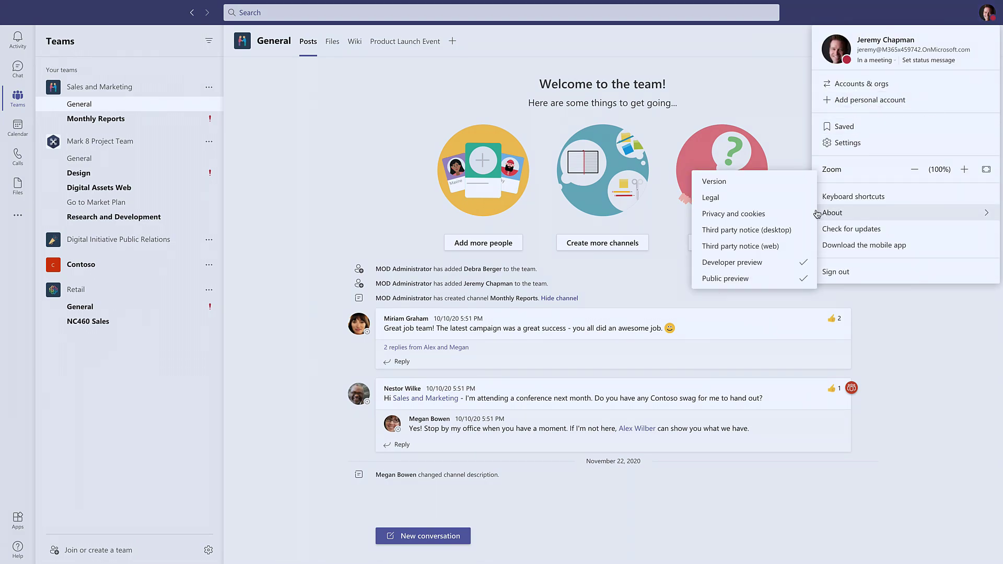